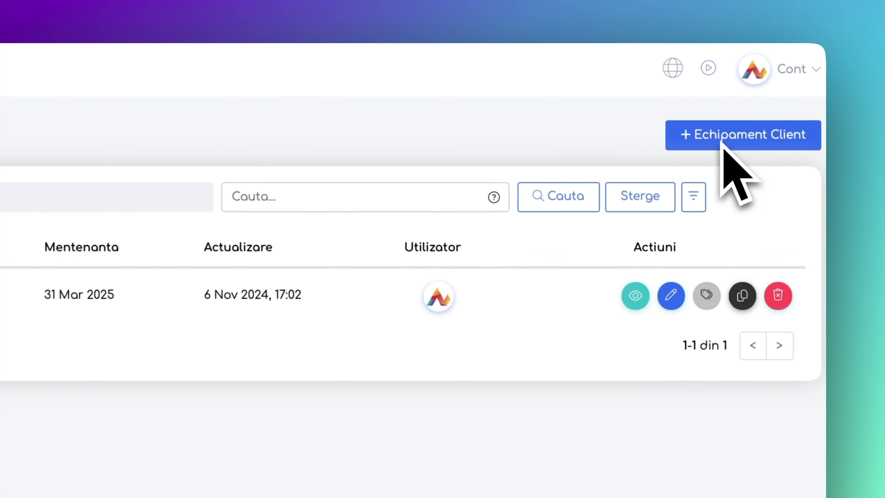
# Step: Open the client equipment form for the Imprimantă 3220UV LED and enlarge its Detalii text area to show the full description
pyautogui.click(775, 91)
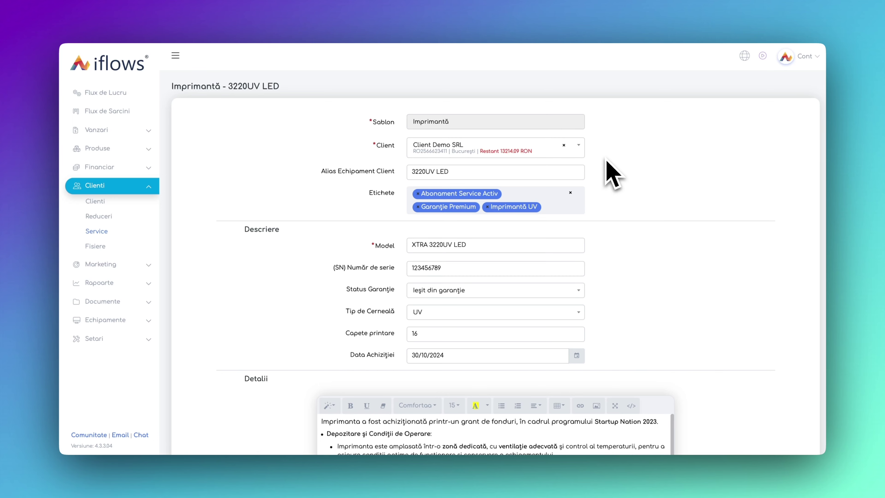
pyautogui.scroll(-1, 613, 174)
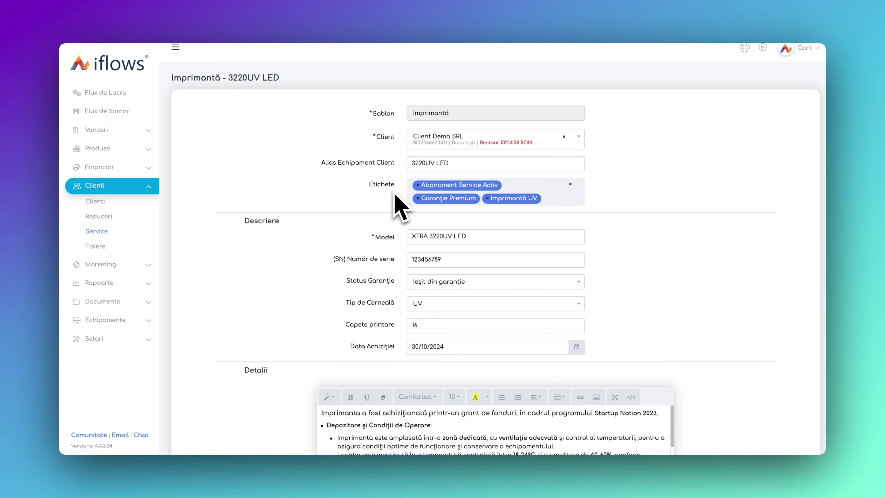
pyautogui.scroll(-3, 362, 223)
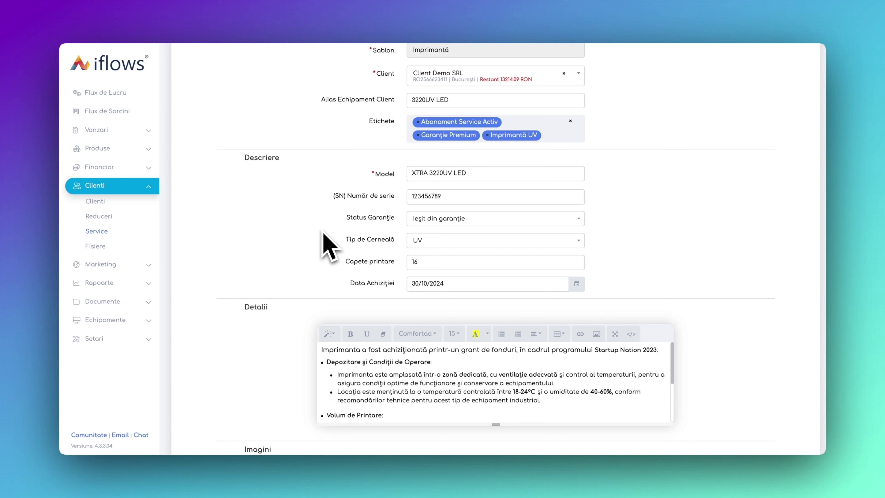
pyautogui.scroll(-3, 323, 233)
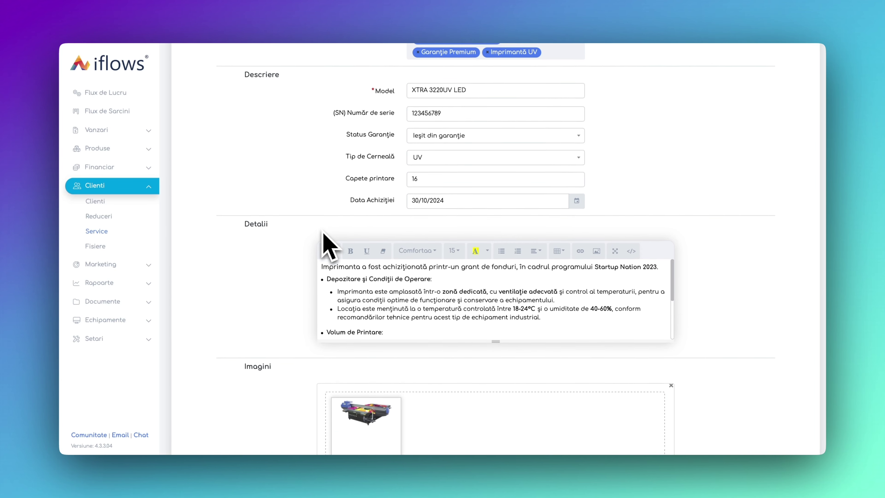
pyautogui.scroll(-1, 309, 281)
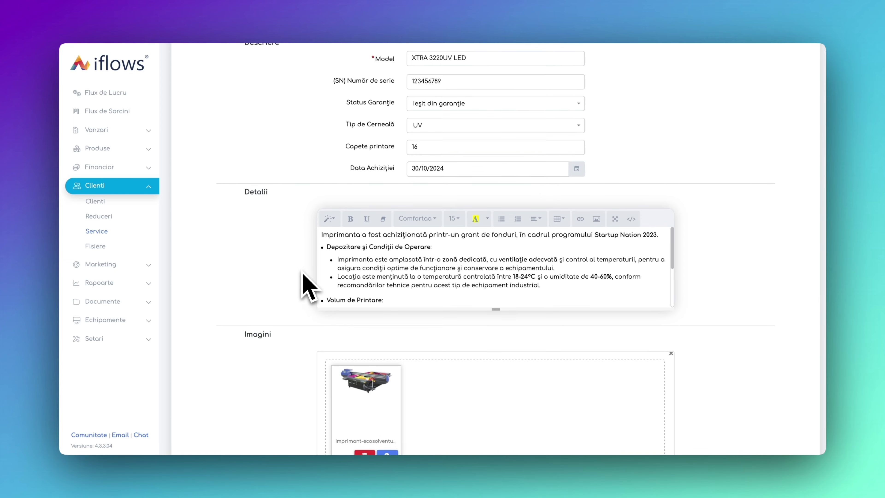
pyautogui.moveTo(498, 309); pyautogui.dragTo(495, 368)
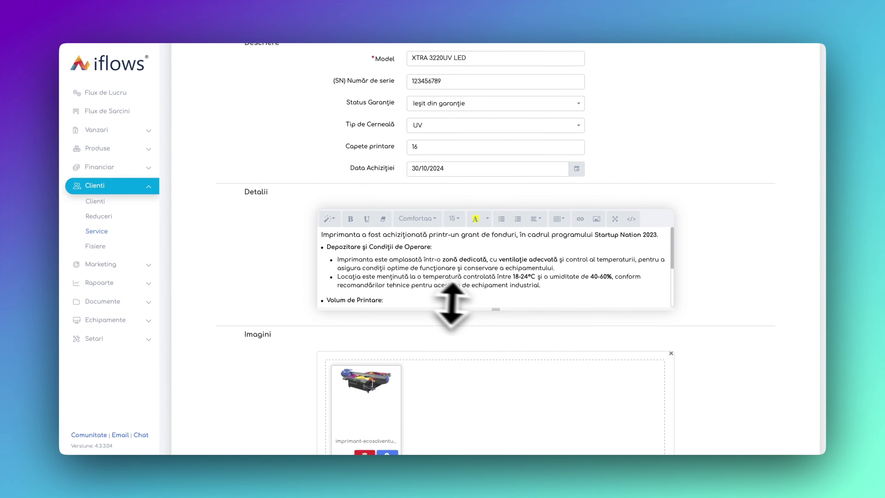
pyautogui.moveTo(397, 281); pyautogui.dragTo(420, 331)
# Step: Examine the equipment's full description, Imagini and Mentenanta sections, down to the Interventii and Probleme sections
pyautogui.scroll(-1, 452, 279)
pyautogui.scroll(-1, 500, 247)
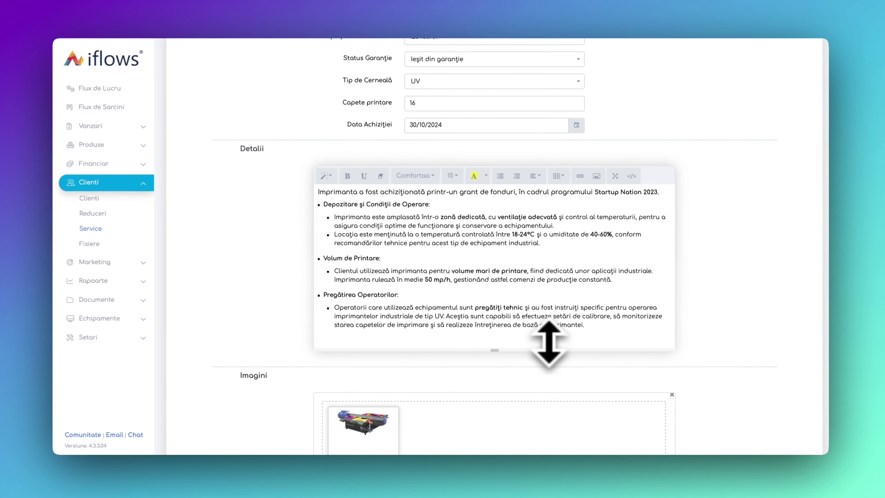
pyautogui.scroll(-5, 549, 344)
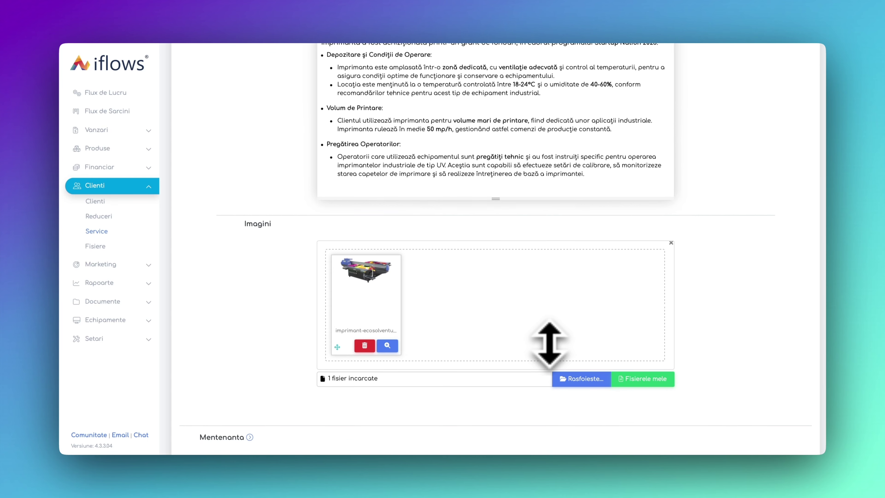
pyautogui.scroll(-1, 549, 343)
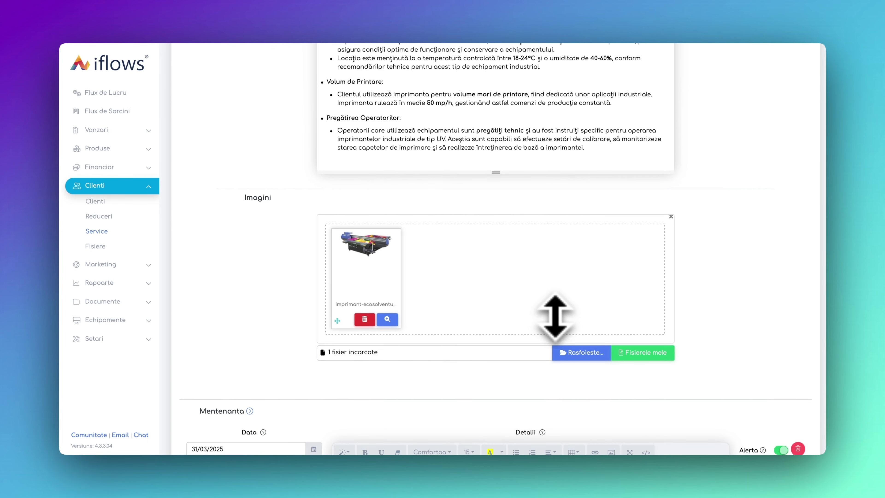
pyautogui.scroll(-1, 505, 333)
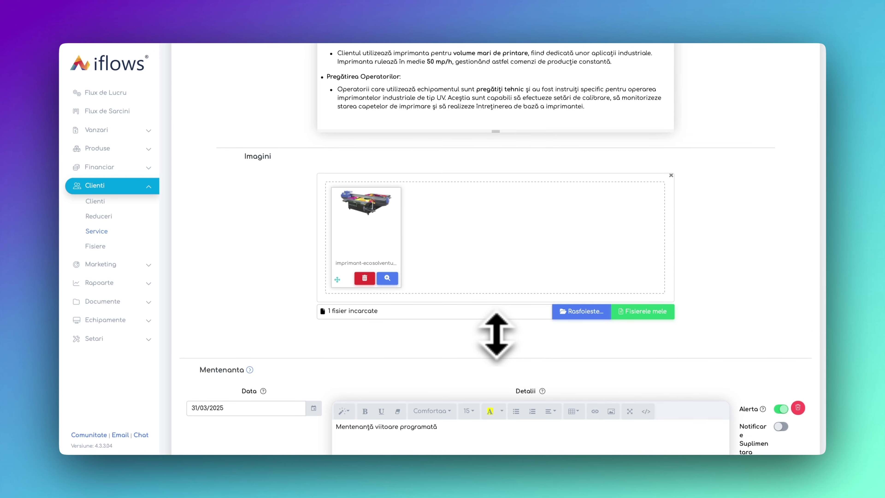
pyautogui.scroll(-4, 497, 336)
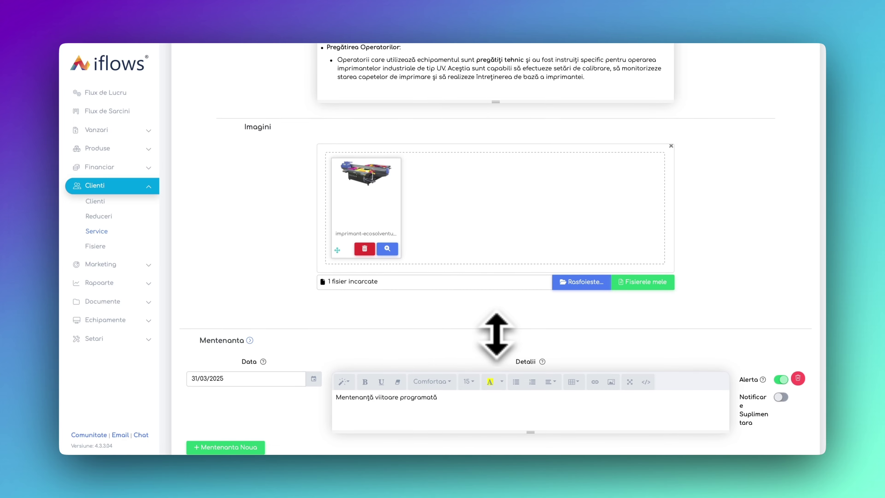
pyautogui.scroll(-1, 496, 336)
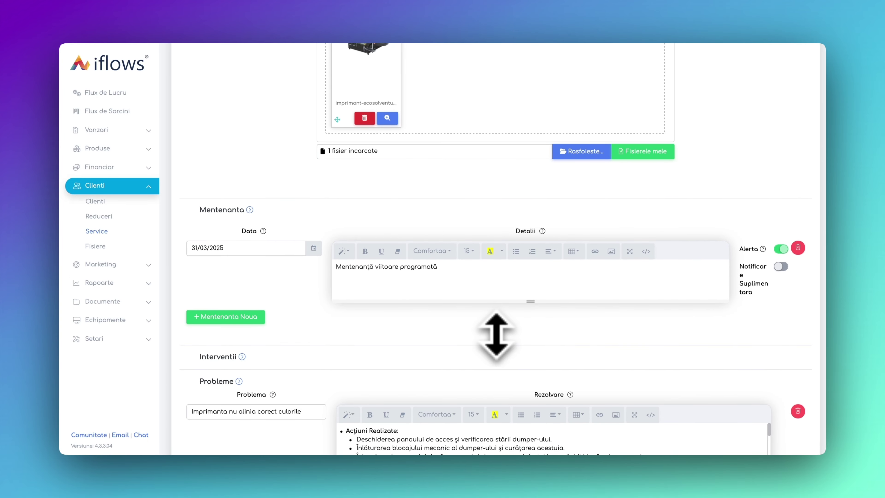
pyautogui.scroll(-1, 496, 337)
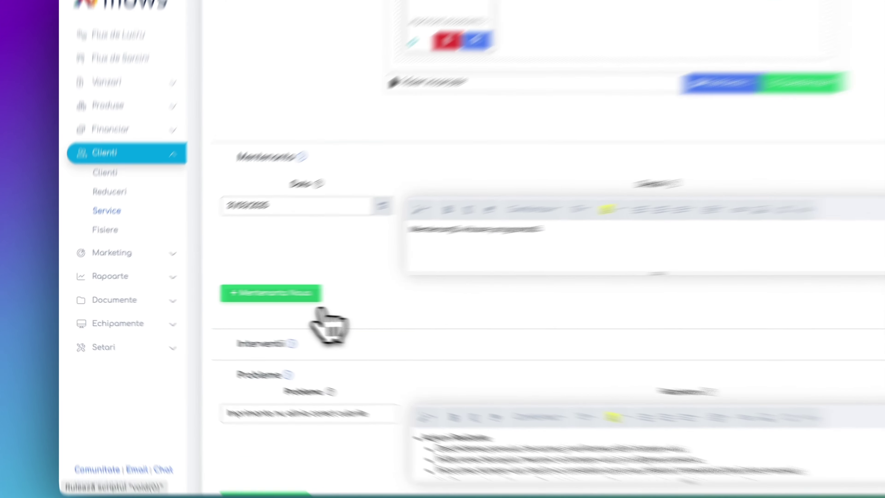
# Step: Add an empty maintenance entry, look at the alert option, and delete the empty entry
pyautogui.click(314, 299)
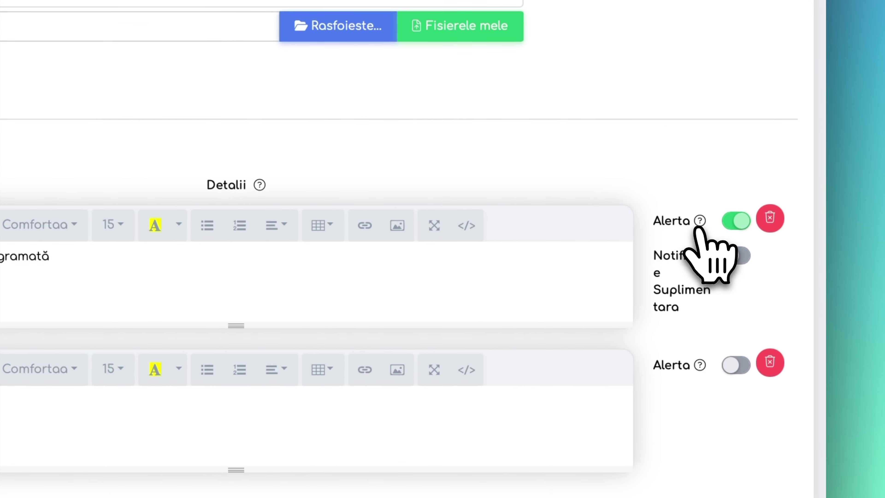
pyautogui.moveTo(763, 221)
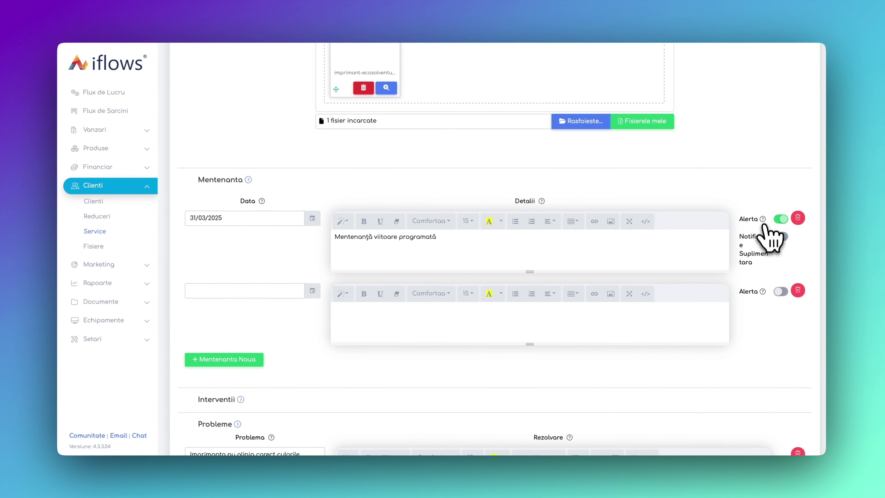
pyautogui.scroll(-3, 491, 321)
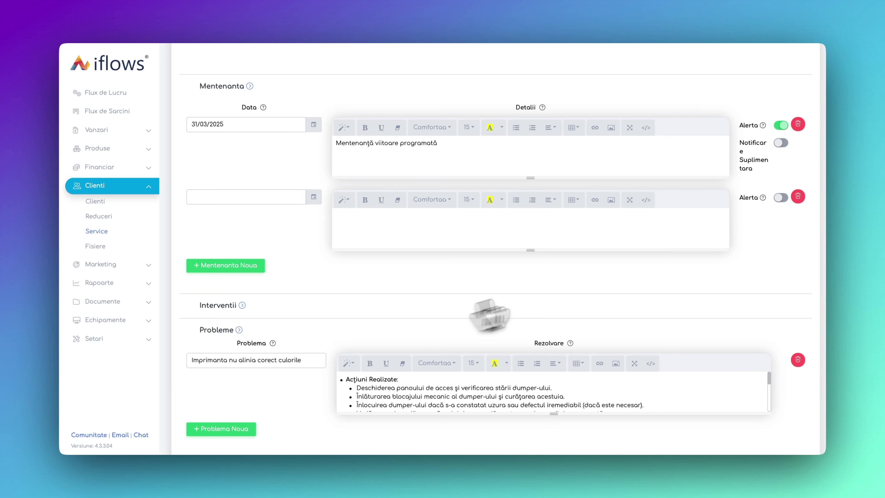
pyautogui.click(798, 196)
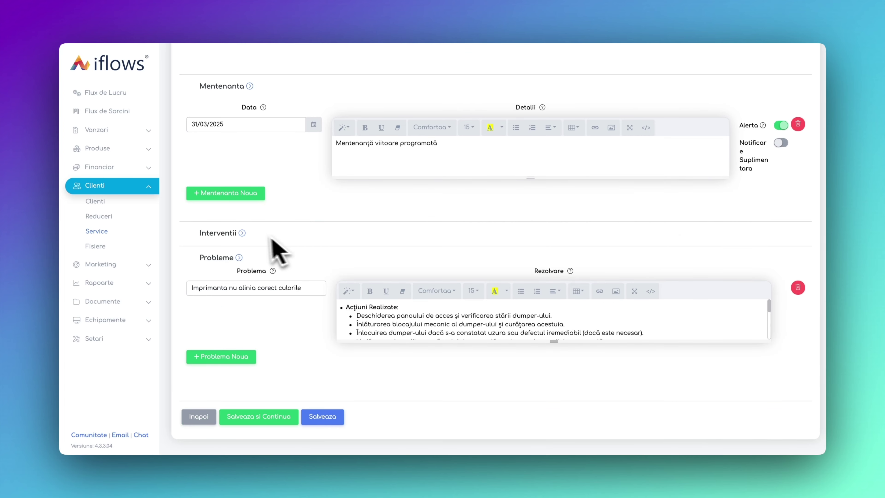
# Step: Expand the Interventii section and add a blank intervention entry to the equipment
pyautogui.click(242, 233)
pyautogui.click(277, 261)
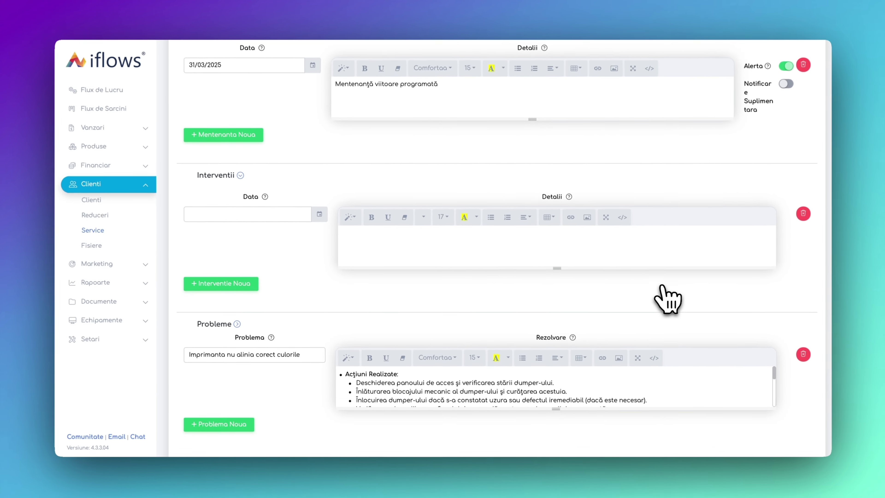
pyautogui.scroll(-1, 696, 289)
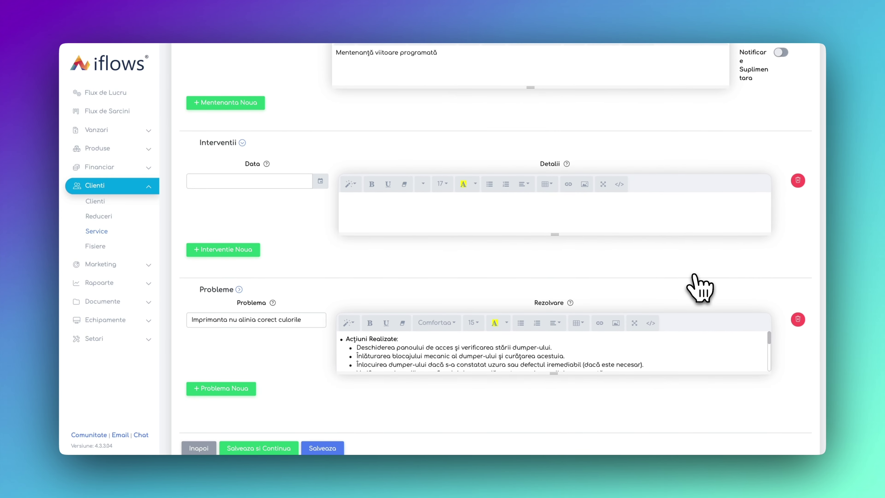
pyautogui.scroll(-2, 606, 262)
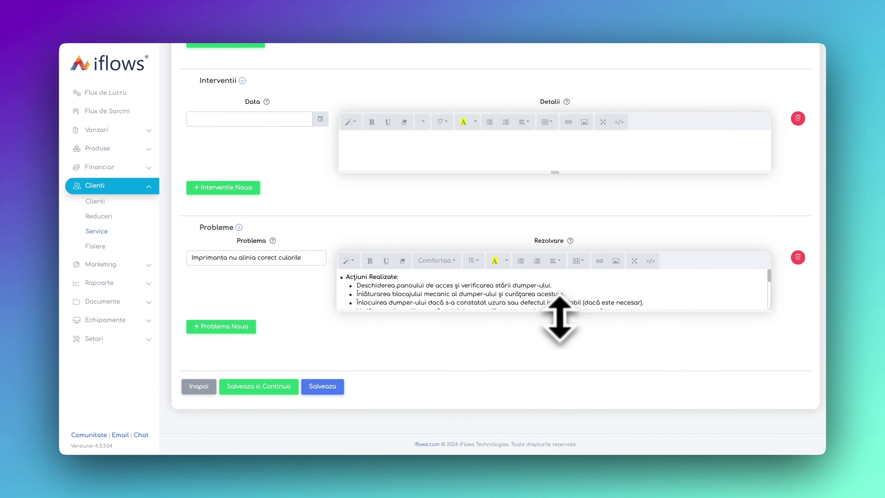
# Step: Enlarge the existing problem's Rezolvare text area, add a blank problem entry below it, and return to the Service list
pyautogui.moveTo(557, 317); pyautogui.dragTo(566, 411)
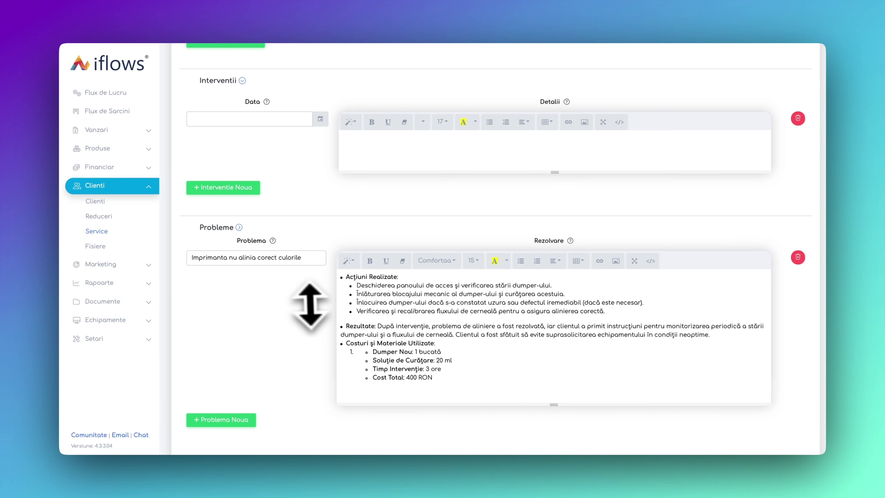
pyautogui.scroll(-2, 356, 301)
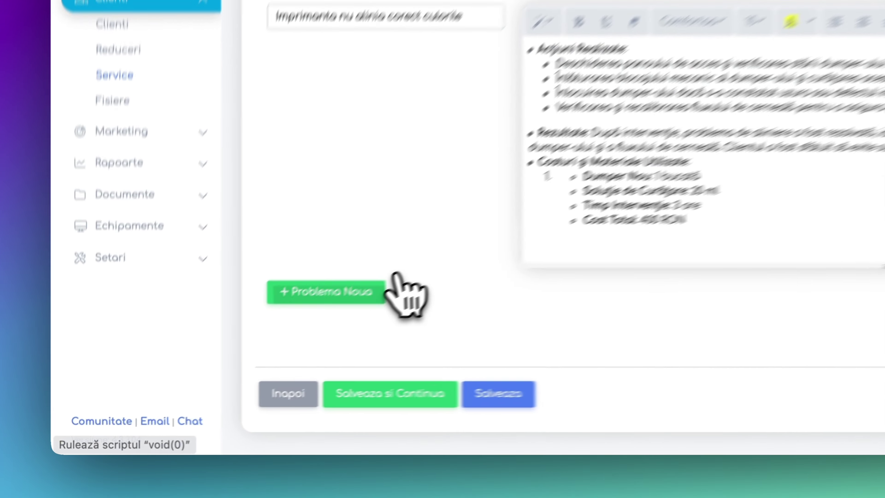
pyautogui.click(251, 359)
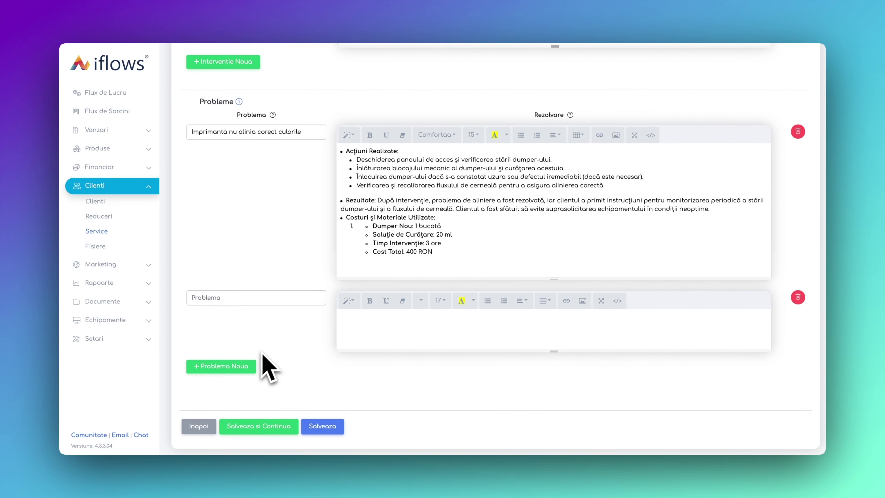
pyautogui.scroll(2, 272, 361)
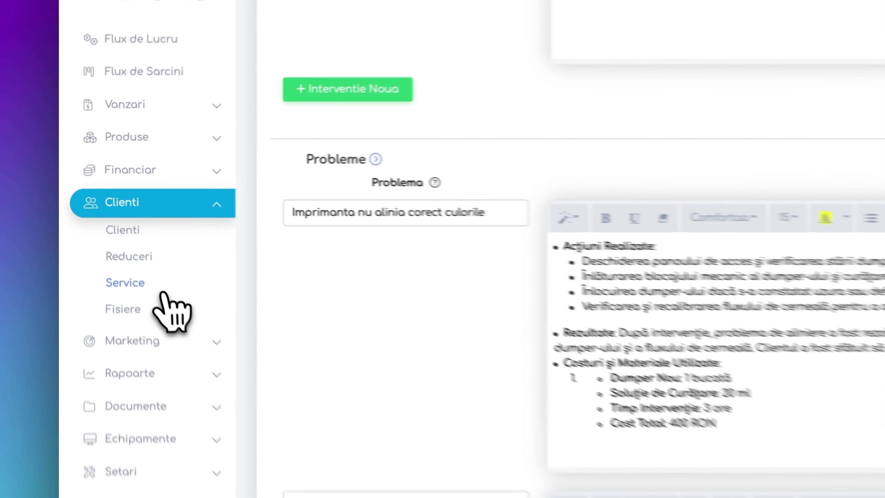
pyautogui.click(159, 290)
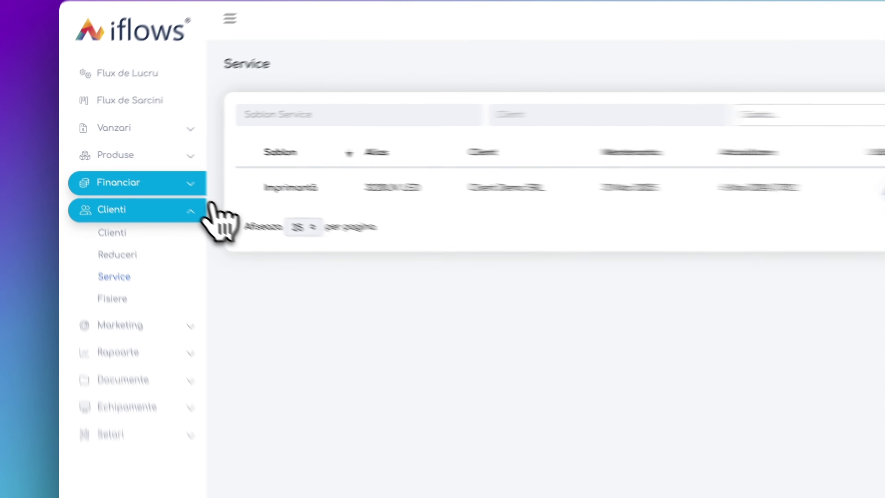
# Step: Search the employee permissions for the access level "financiar" and open it
pyautogui.click(148, 167)
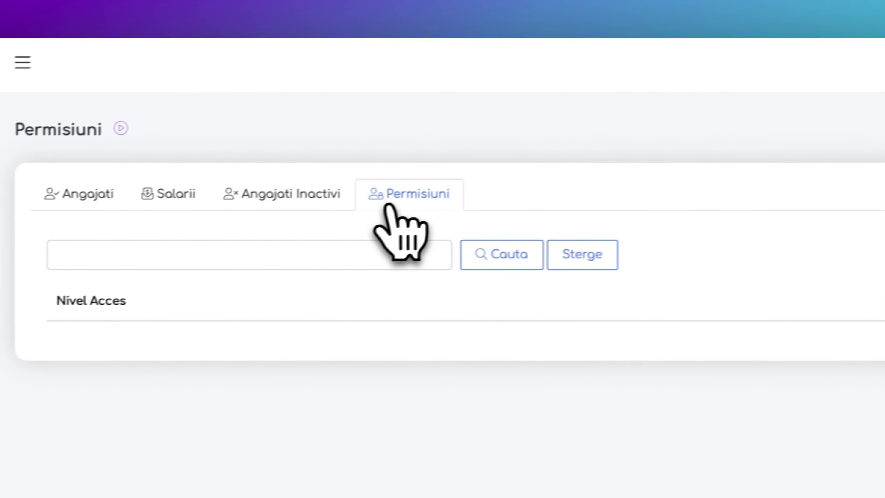
pyautogui.write('financiar')
pyautogui.press('Return')
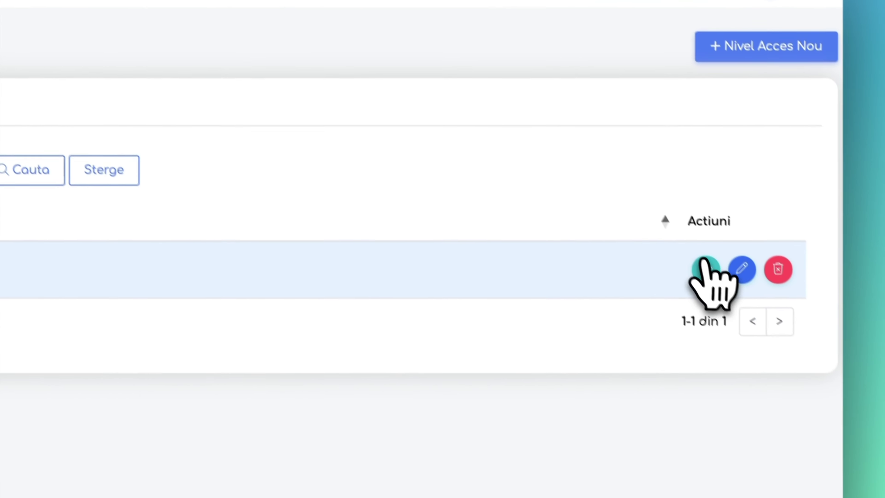
pyautogui.click(691, 252)
# Step: Filter the Financiar permissions by "service", enable Vede, Adauga, Editeaza and Sterge for all matching entries, and save the access level
pyautogui.click(143, 164)
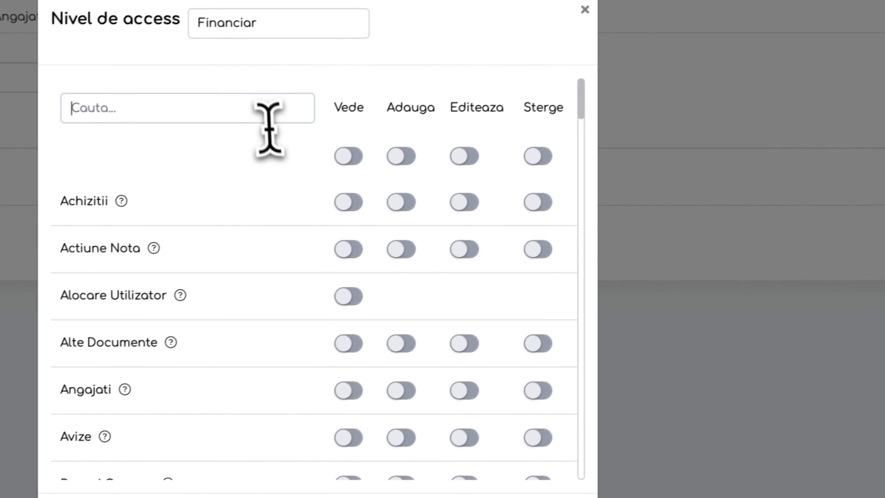
pyautogui.write('service')
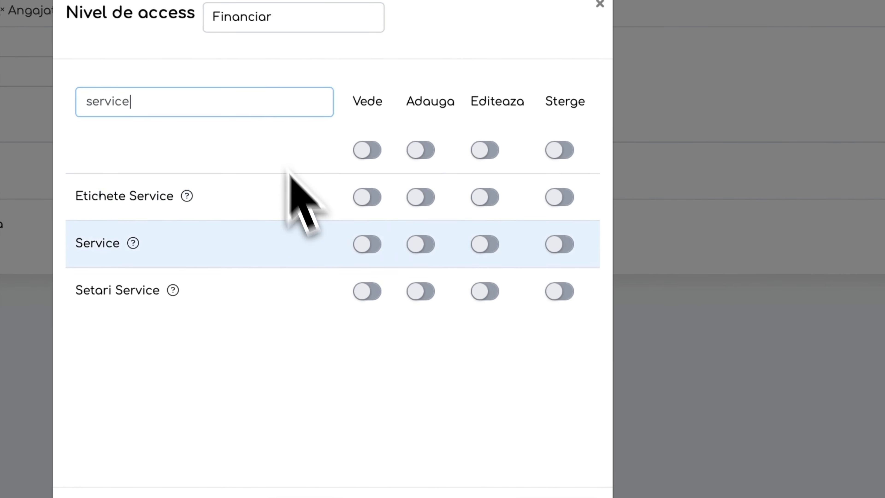
pyautogui.click(366, 291)
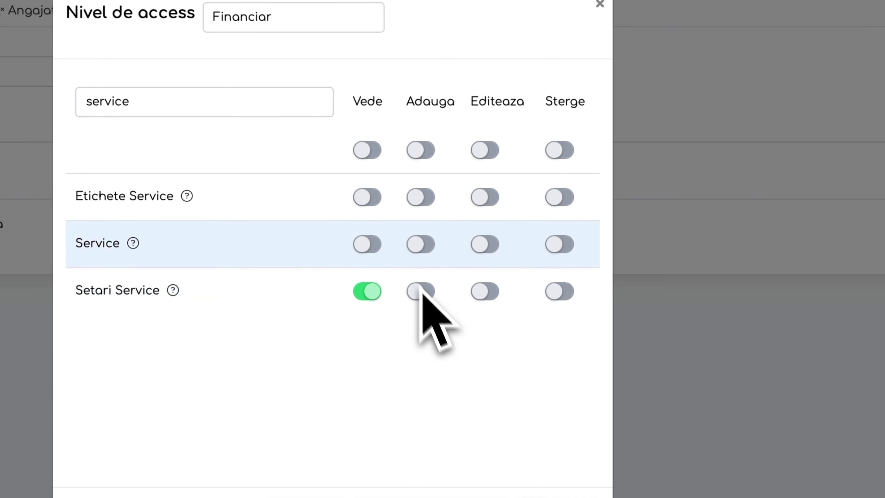
pyautogui.click(368, 151)
pyautogui.click(422, 150)
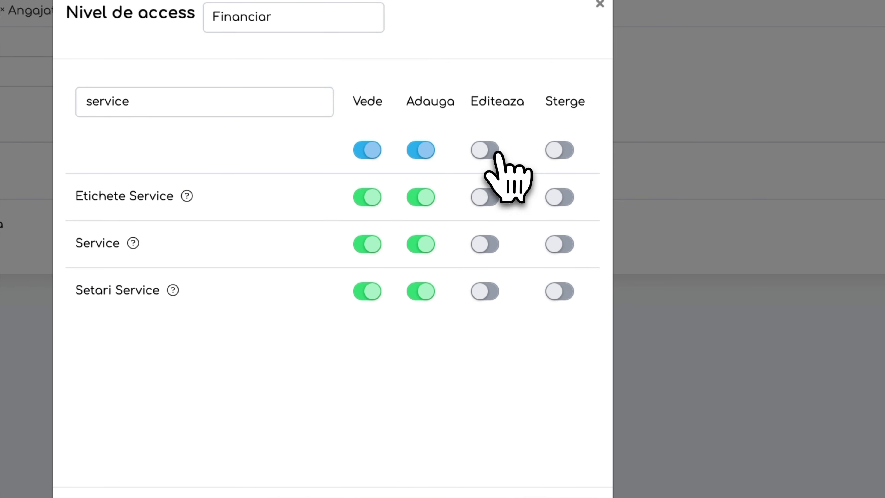
pyautogui.click(487, 152)
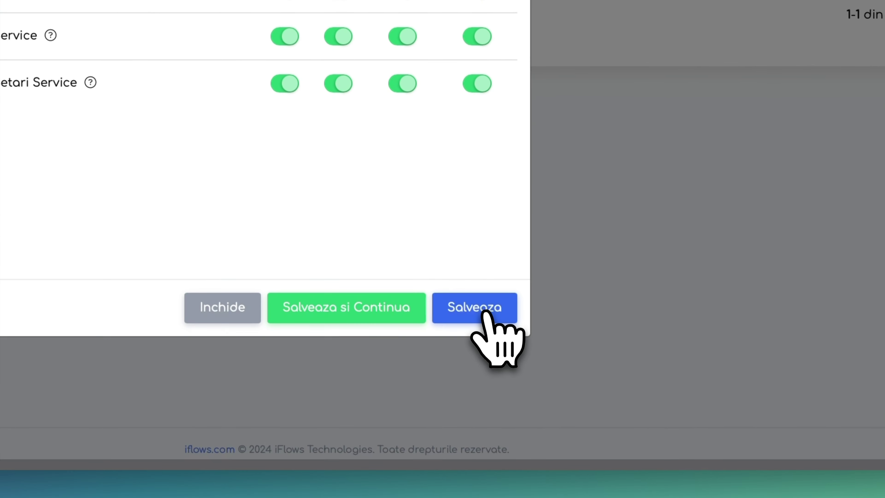
pyautogui.click(485, 310)
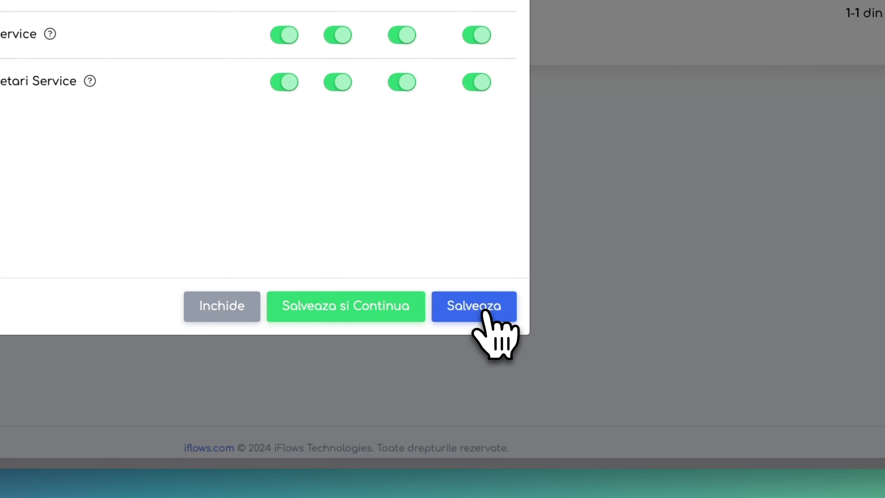
pyautogui.click(485, 310)
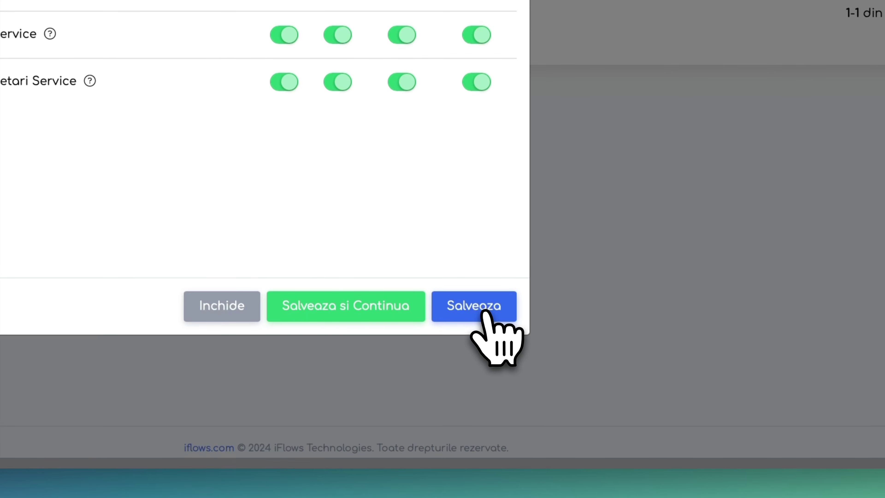